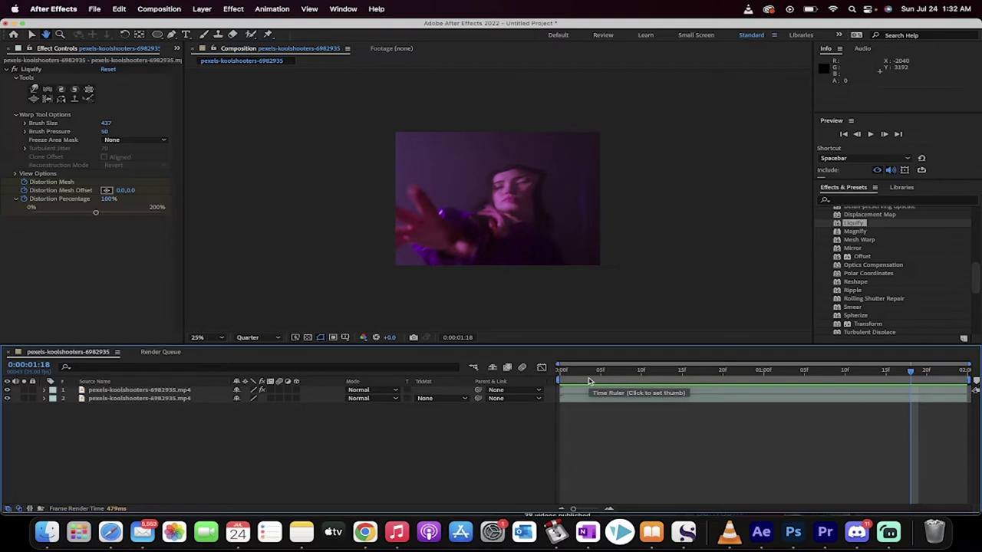
Hide the upper distorted clip layer and play the original footage from the start
key(Home)
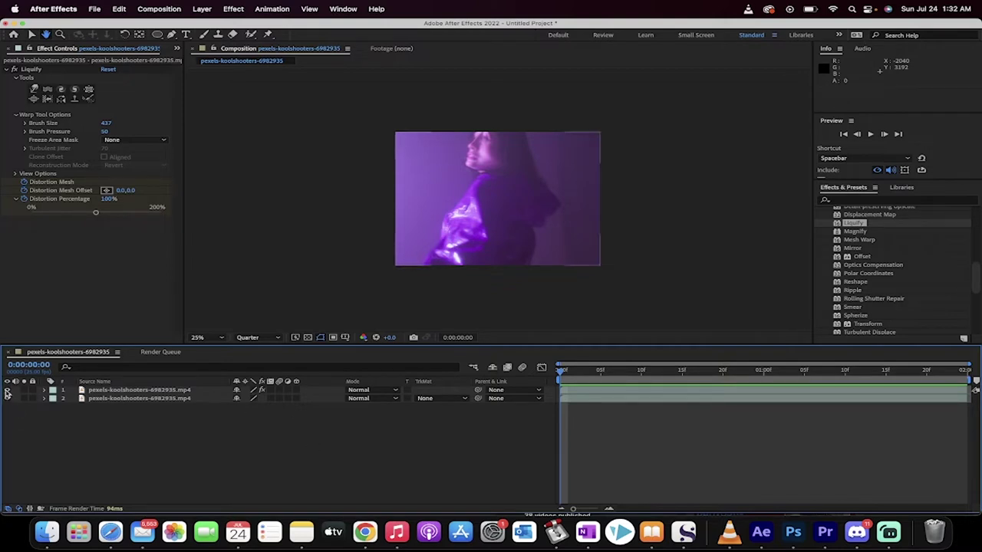
click(32, 35)
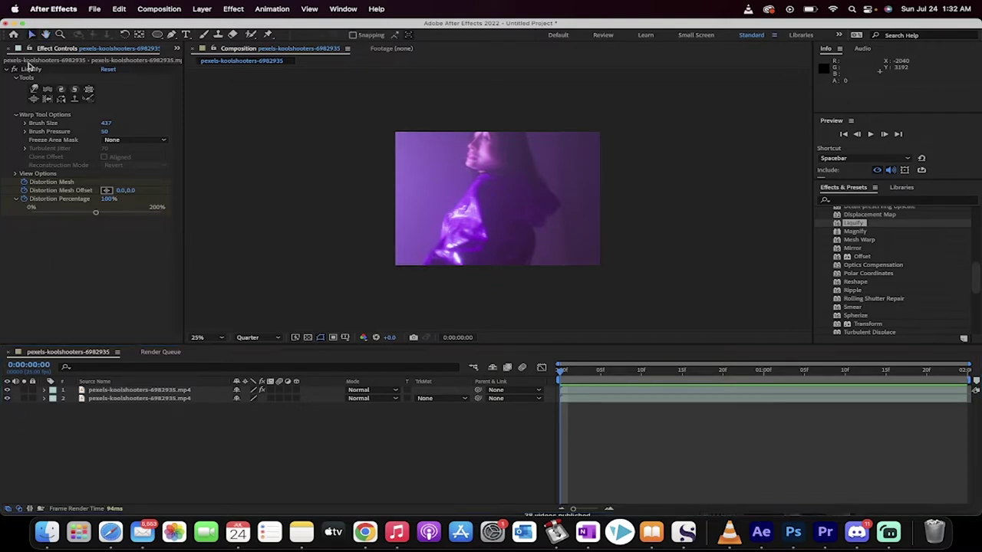
click(12, 414)
key(space)
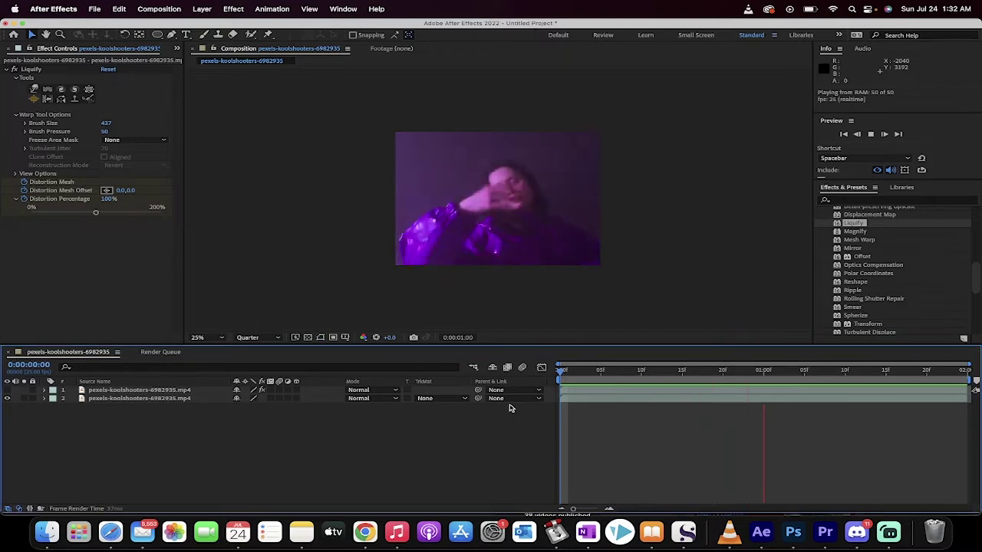
key(space)
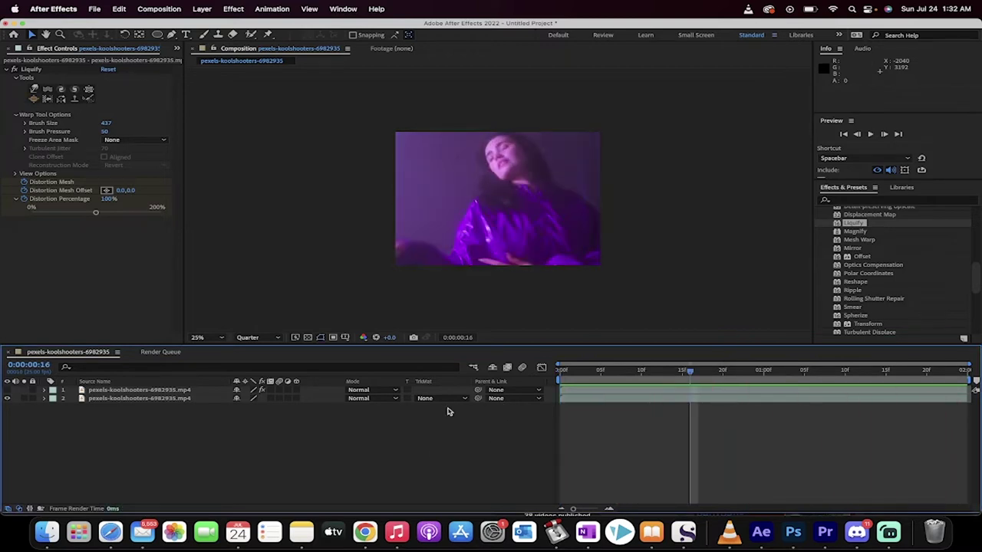
Show the upper clip layer again and play the distorted version from the start
click(7, 389)
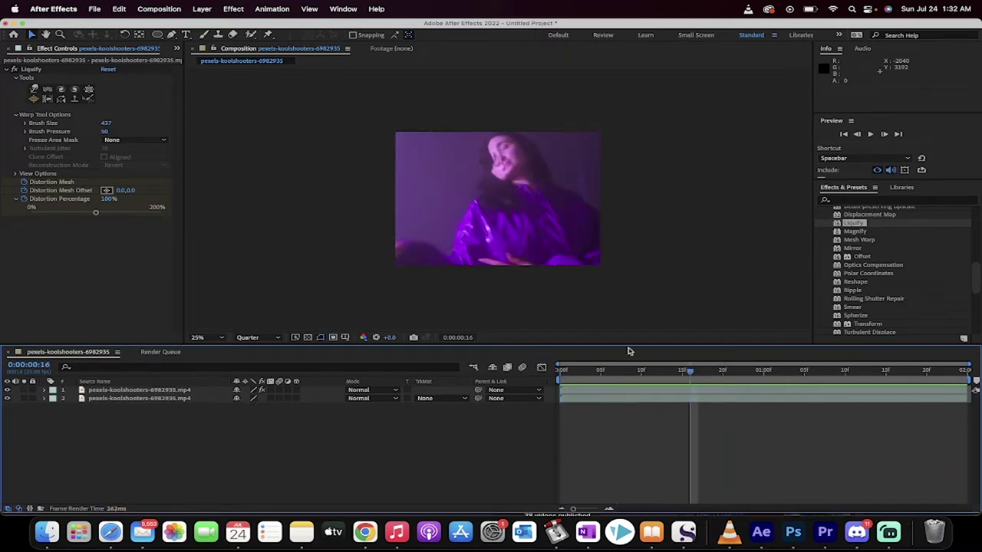
click(562, 370)
key(space)
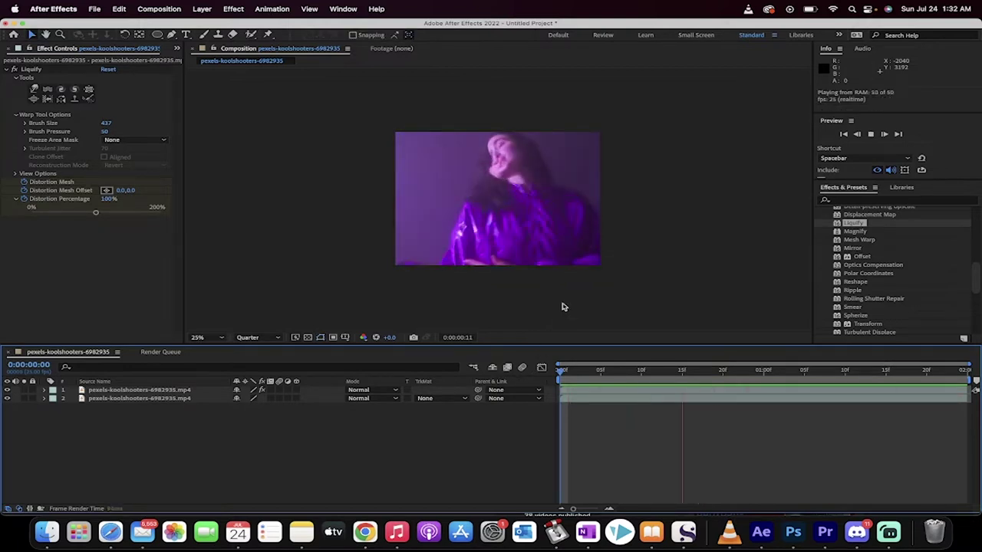
key(space)
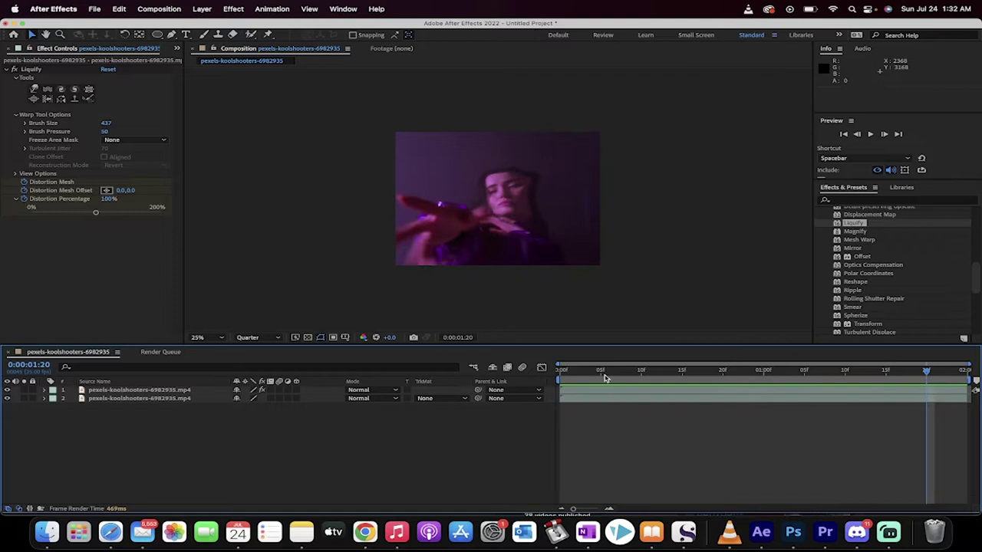
Delete the upper clip layer carrying the old Liquify effect and select the remaining clip at 0:00:00:00
drag(604, 375, 535, 375)
click(109, 392)
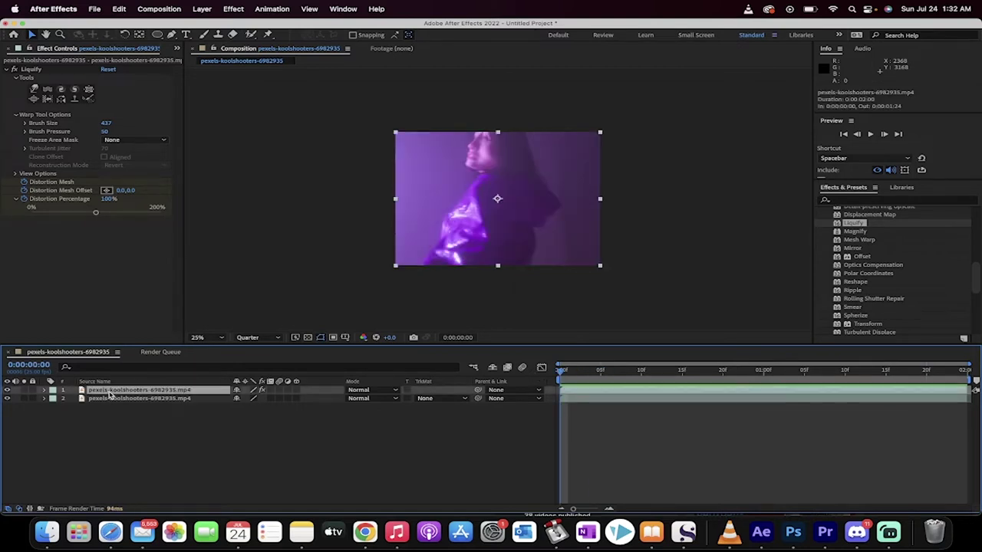
key(Delete)
click(110, 393)
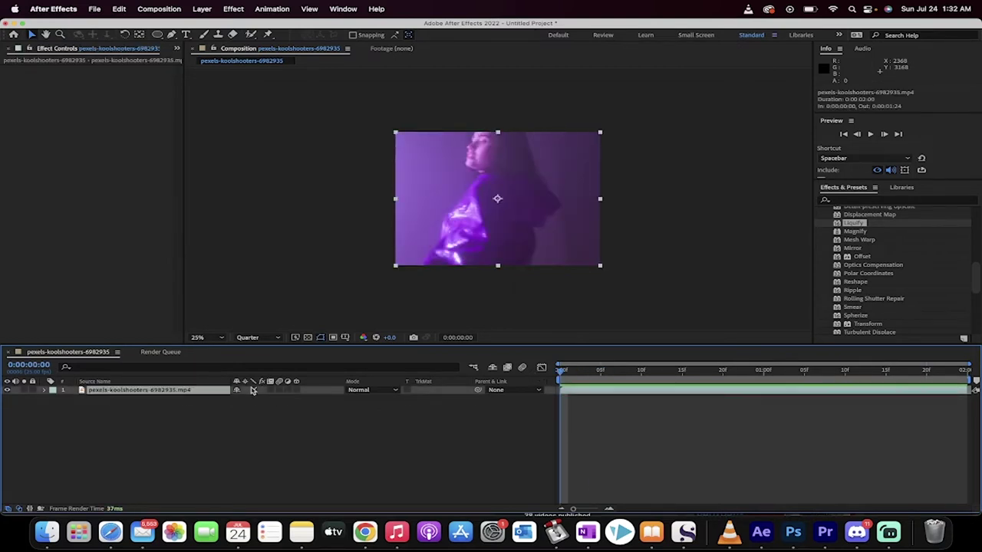
drag(563, 376, 524, 394)
Apply the Liquify effect from the Distort category to the clip
scroll(856, 218, up, 3)
scroll(857, 220, up, 1)
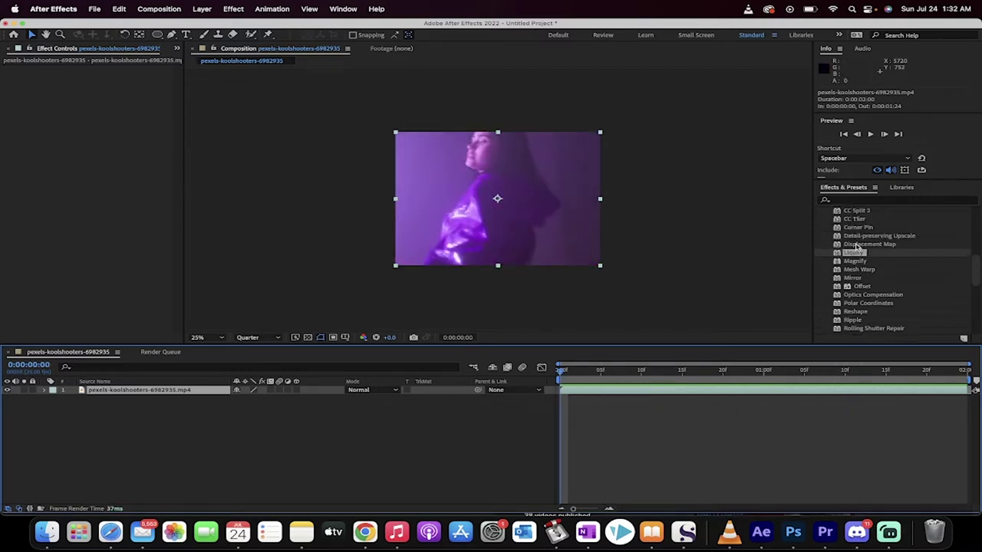
scroll(854, 255, up, 20)
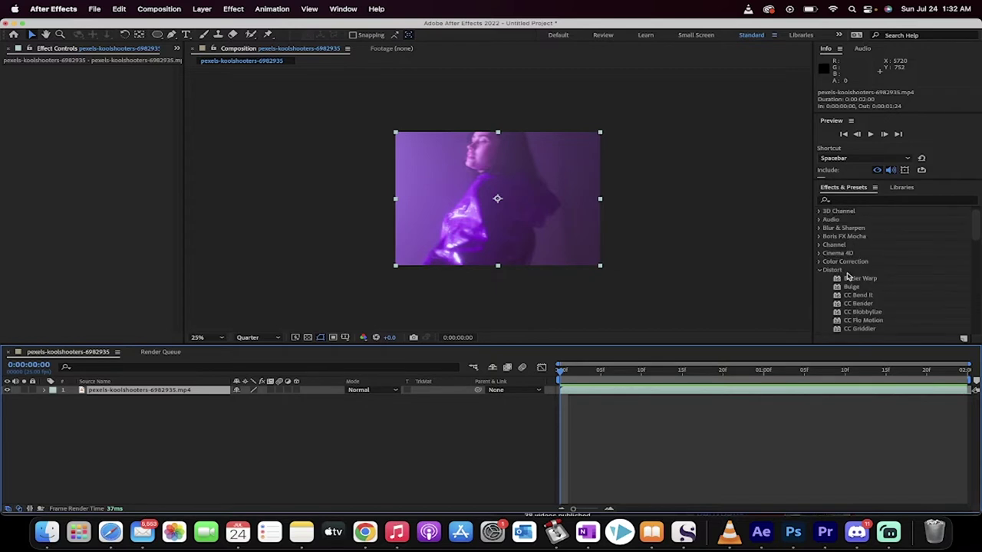
scroll(847, 278, down, 10)
scroll(850, 278, down, 3)
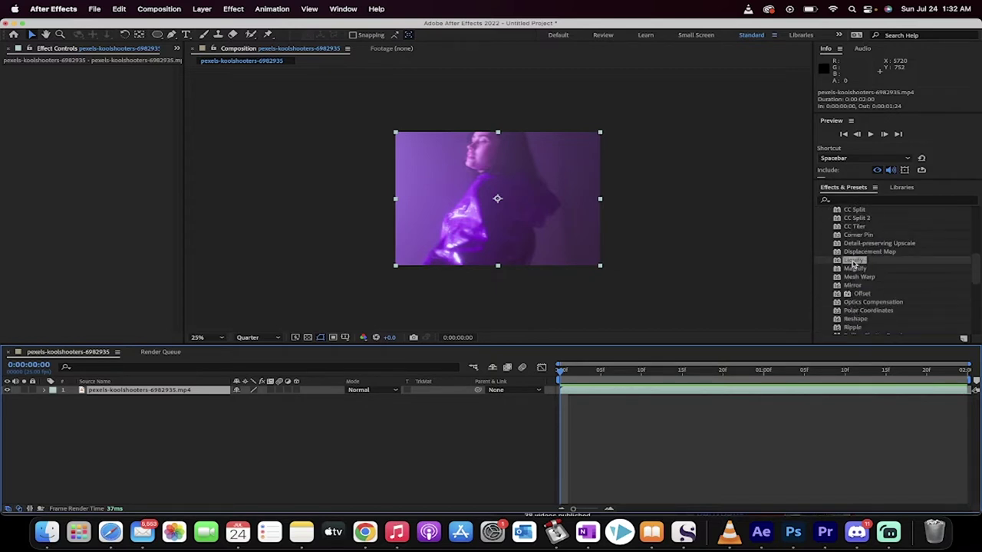
click(853, 260)
drag(779, 255, 492, 218)
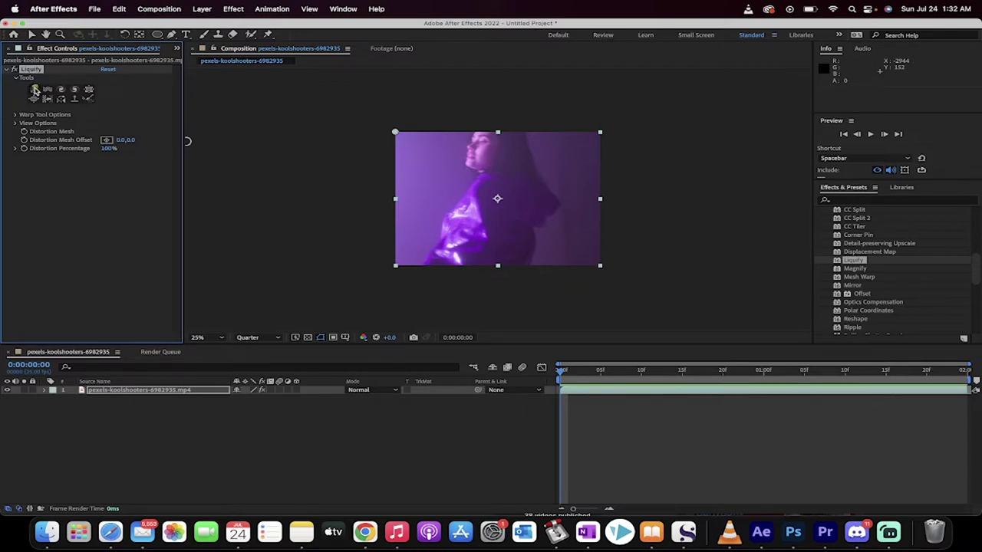
Go through several Liquify distortion tools and end with the Warp tool active
click(34, 90)
click(58, 91)
click(75, 91)
click(89, 91)
click(33, 99)
click(75, 98)
click(34, 90)
Set the Warp tool's brush size to 499 and brush pressure to 100
click(16, 115)
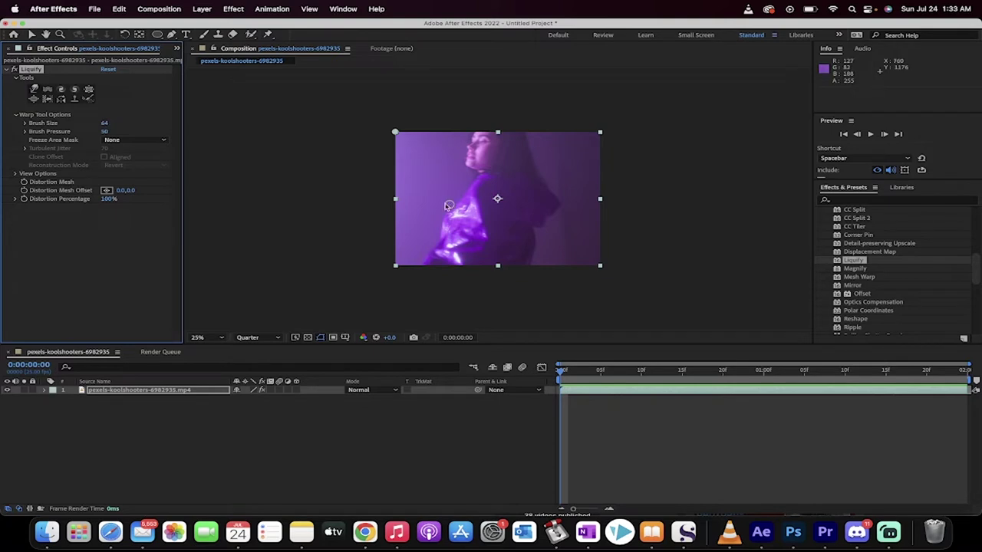
drag(106, 122, 355, 129)
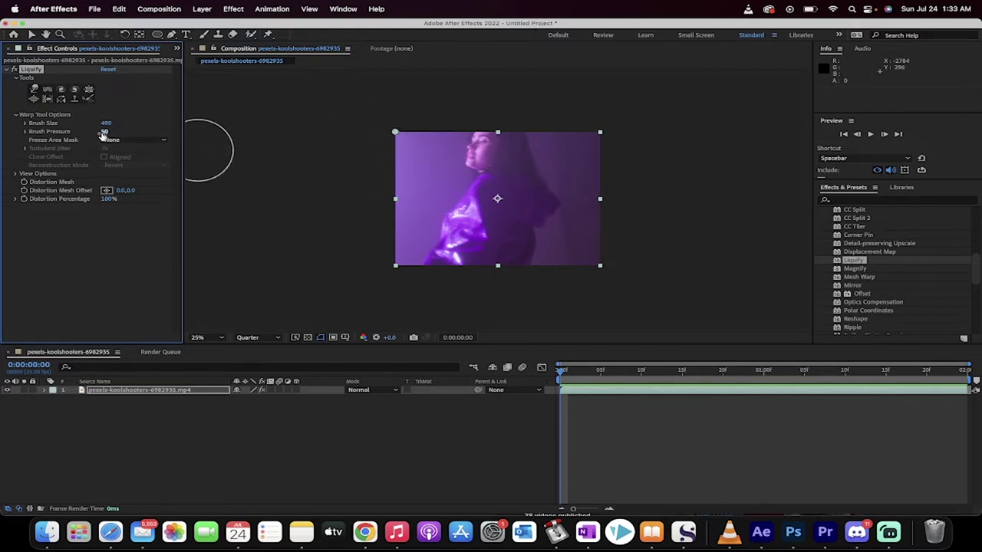
drag(105, 132, 330, 130)
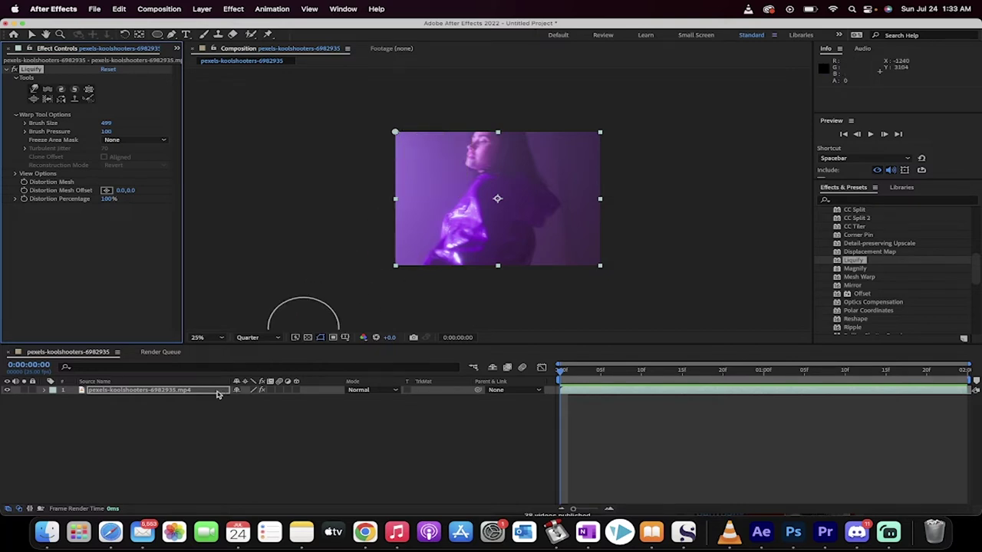
Enable keyframing at 0:00:00:00 for Liquify's Distortion Mesh, Distortion Mesh Offset and Distortion Percentage
drag(562, 372, 551, 370)
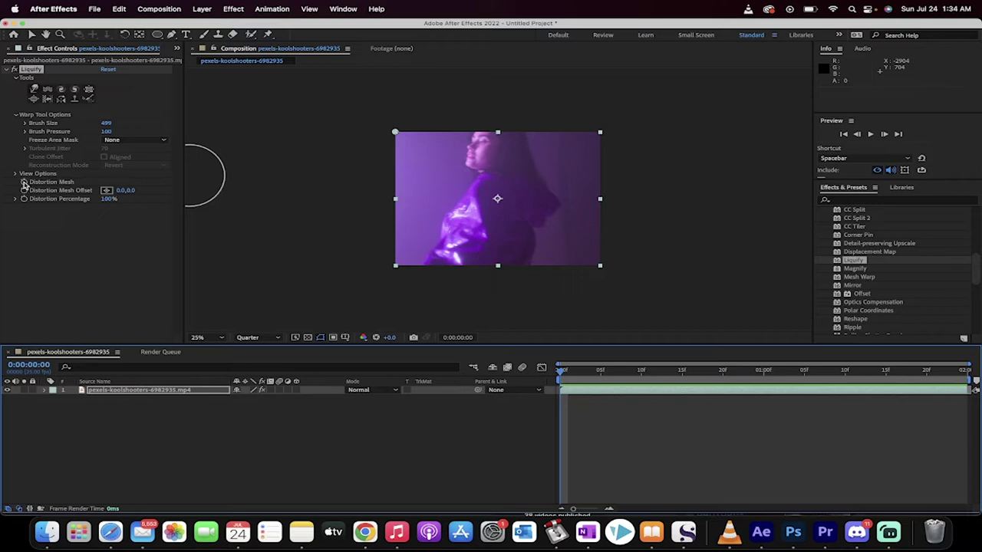
click(24, 181)
click(24, 190)
click(24, 198)
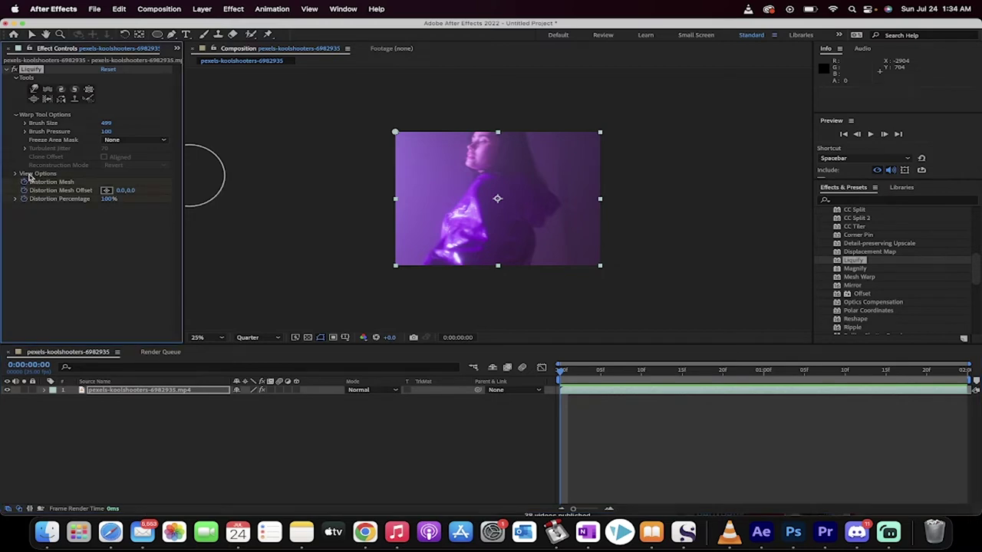
click(15, 199)
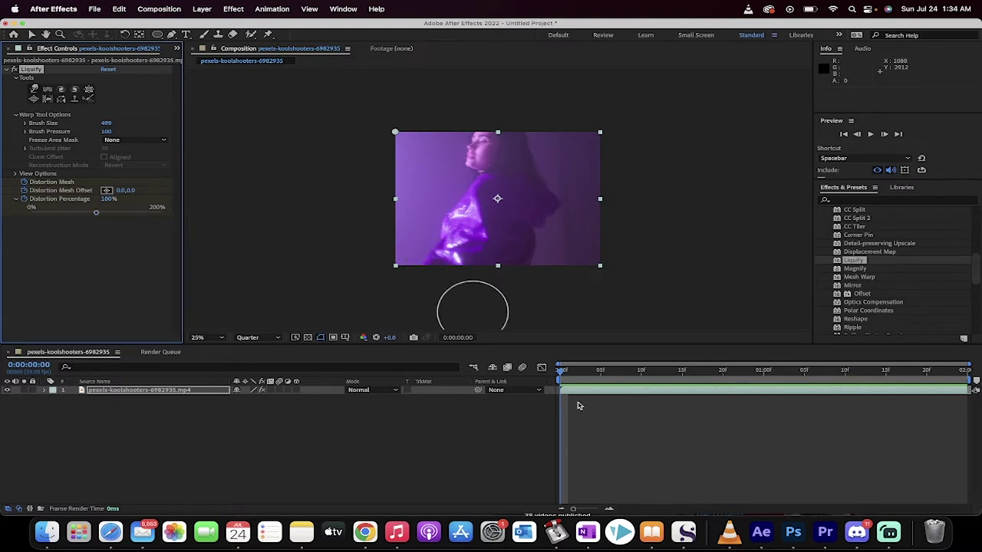
Reveal the clip's Liquify properties in the timeline and copy their three starting keyframes
click(121, 394)
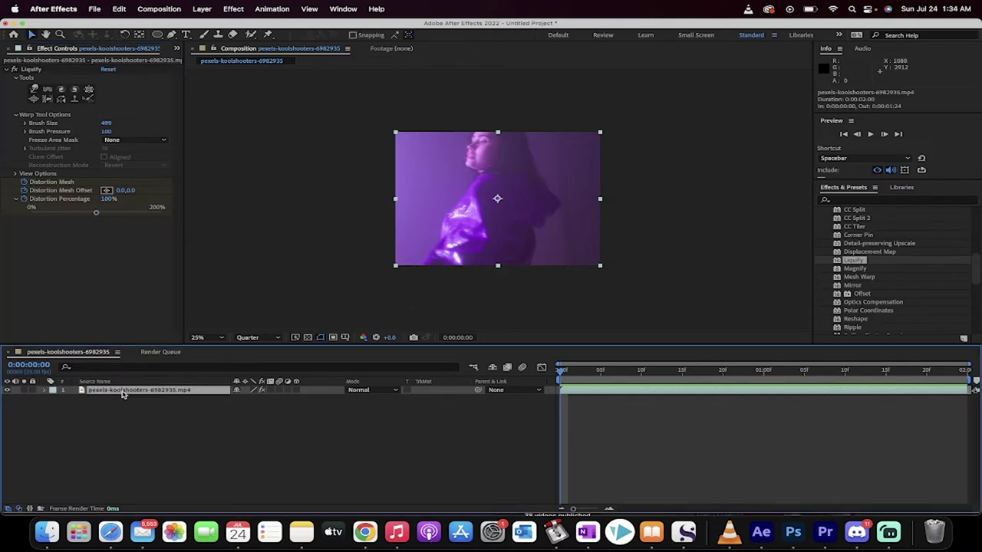
key(e)
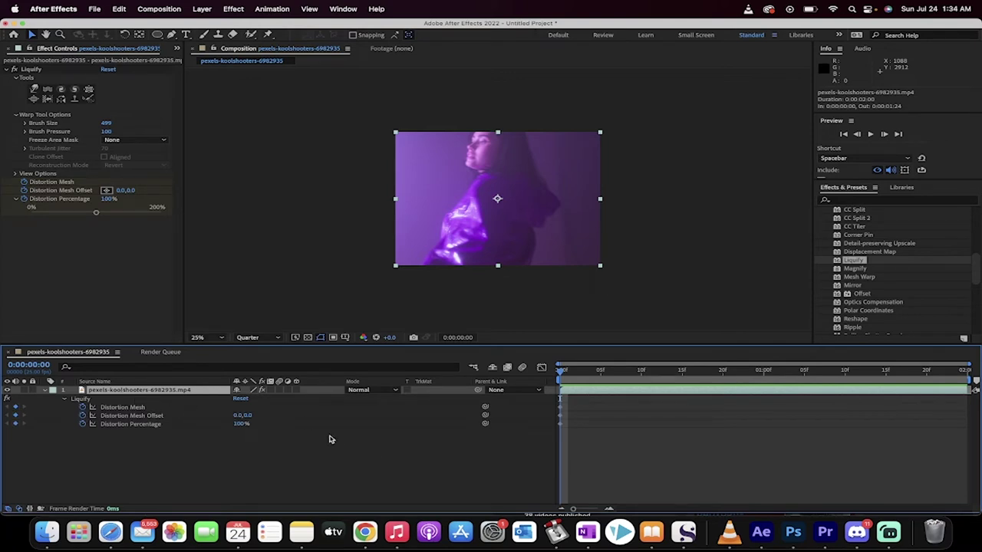
click(571, 434)
drag(572, 434, 536, 397)
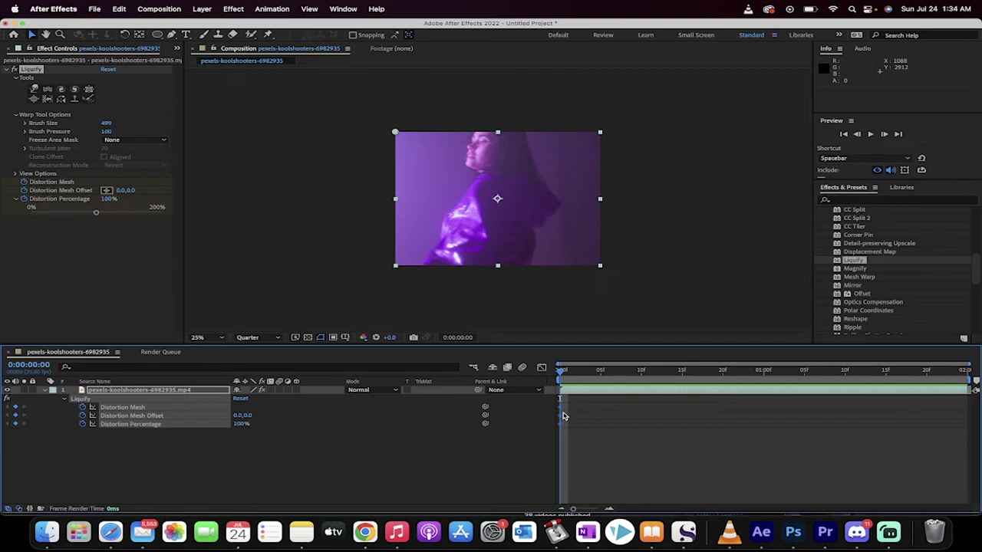
key(cmd+c)
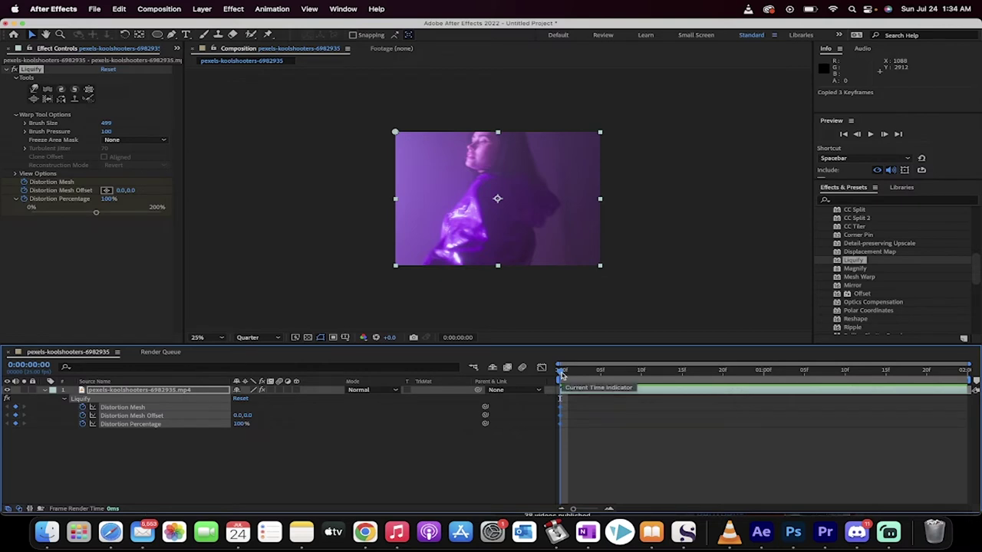
At 0:00:00:05, warp the woman's face with the Liquify Warp tool, undoing the first trial strokes
drag(562, 373, 603, 372)
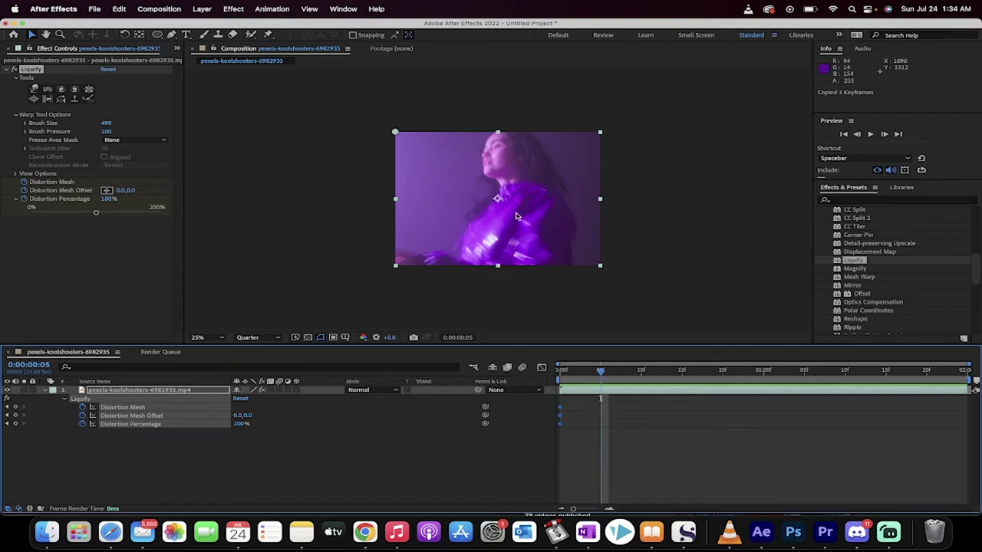
click(34, 89)
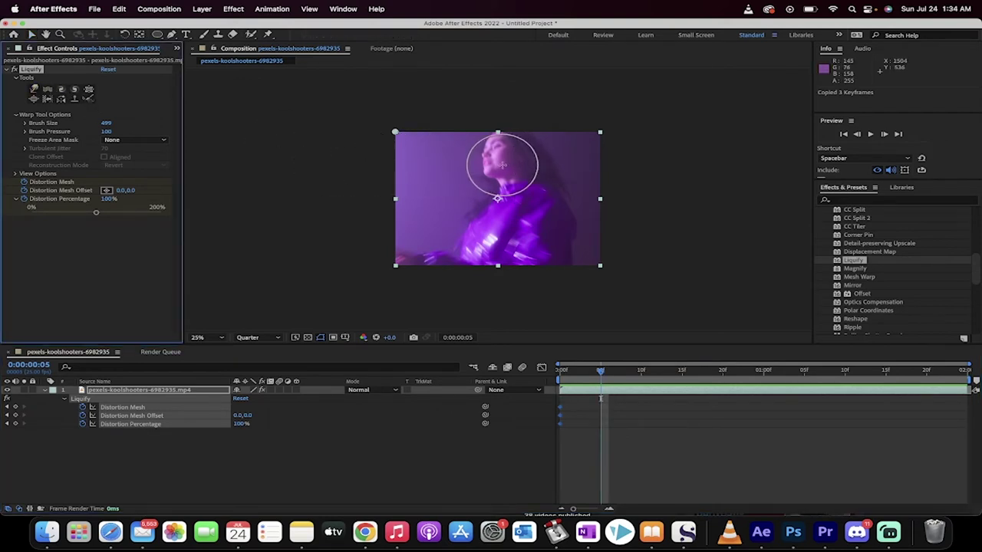
mouse_move(492, 158)
mouse_down()
mouse_move(451, 115)
mouse_move(483, 166)
mouse_move(501, 174)
mouse_move(464, 178)
mouse_move(522, 148)
mouse_move(522, 127)
mouse_move(531, 185)
mouse_up()
key(super+z)
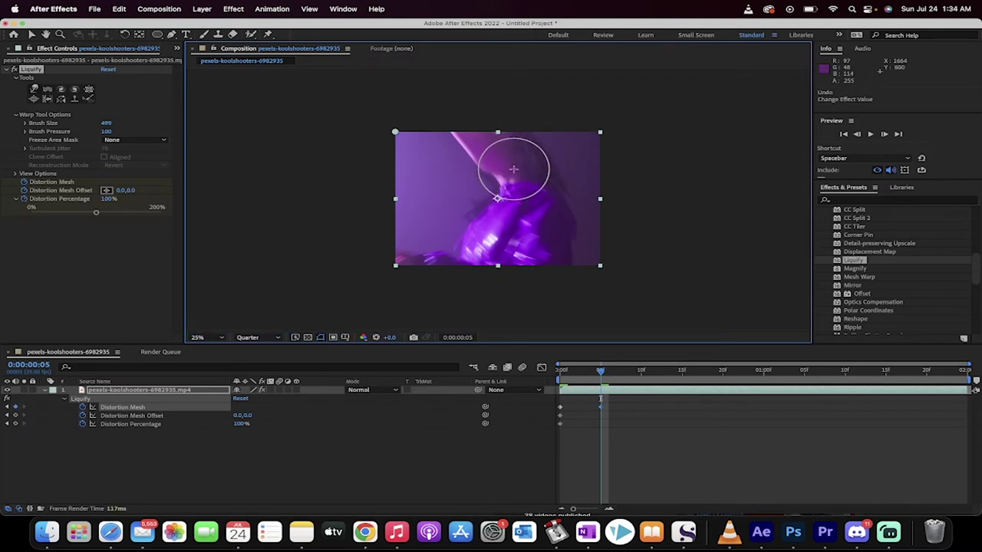
key(super+z)
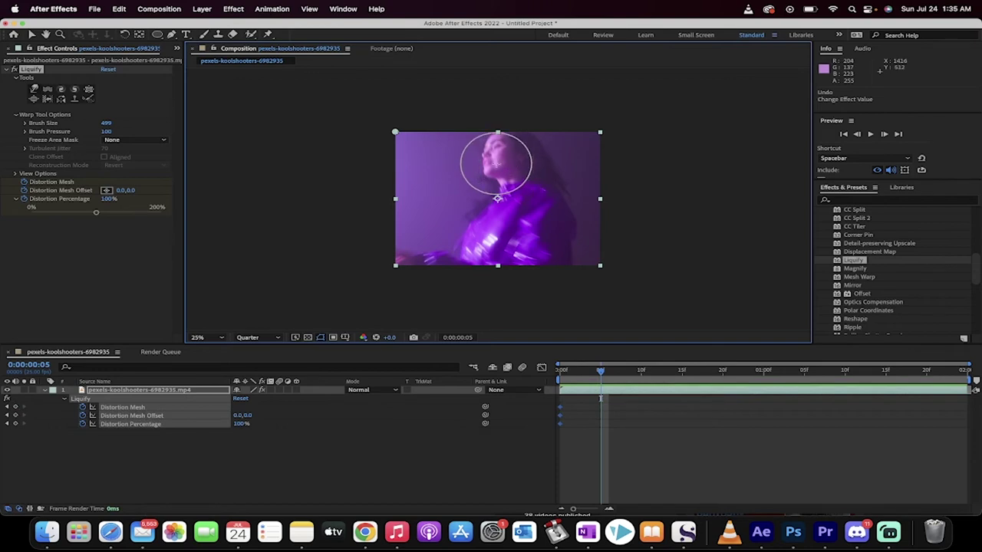
mouse_move(495, 163)
mouse_down()
mouse_move(522, 196)
mouse_move(514, 145)
mouse_move(494, 144)
mouse_move(506, 183)
mouse_move(543, 230)
mouse_move(560, 292)
mouse_up()
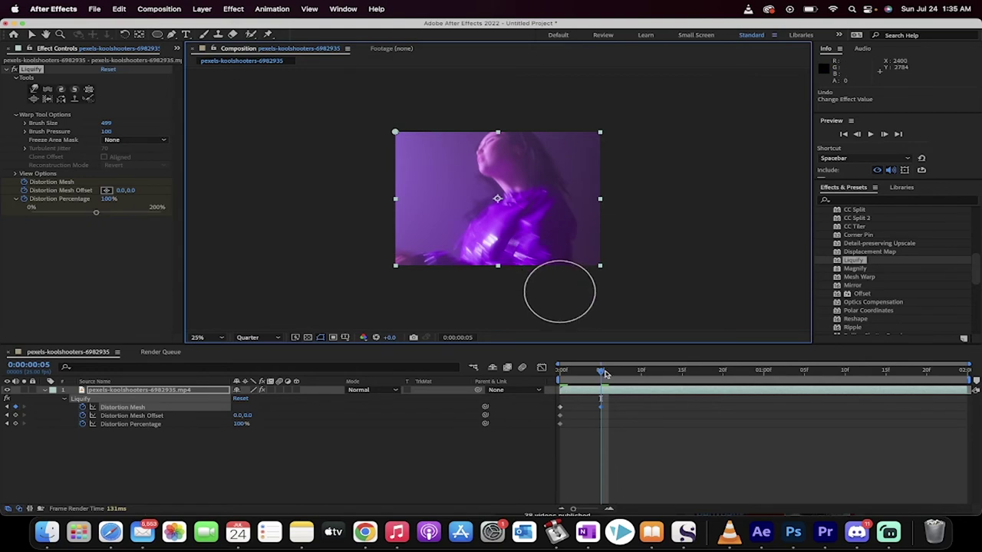
Warp the woman's face again at 0:00:00:10 and stretch it upward at 0:00:01:00
drag(605, 373, 642, 376)
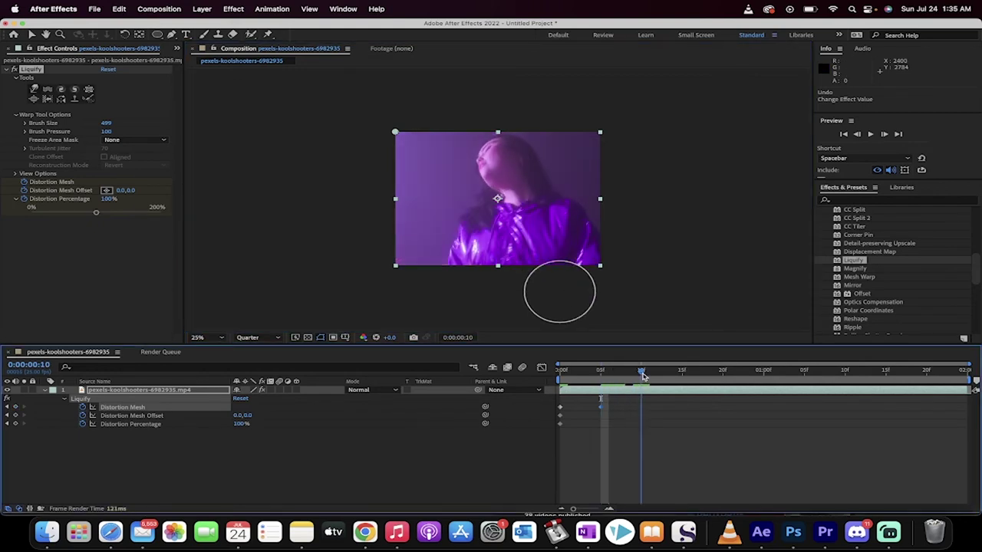
click(506, 169)
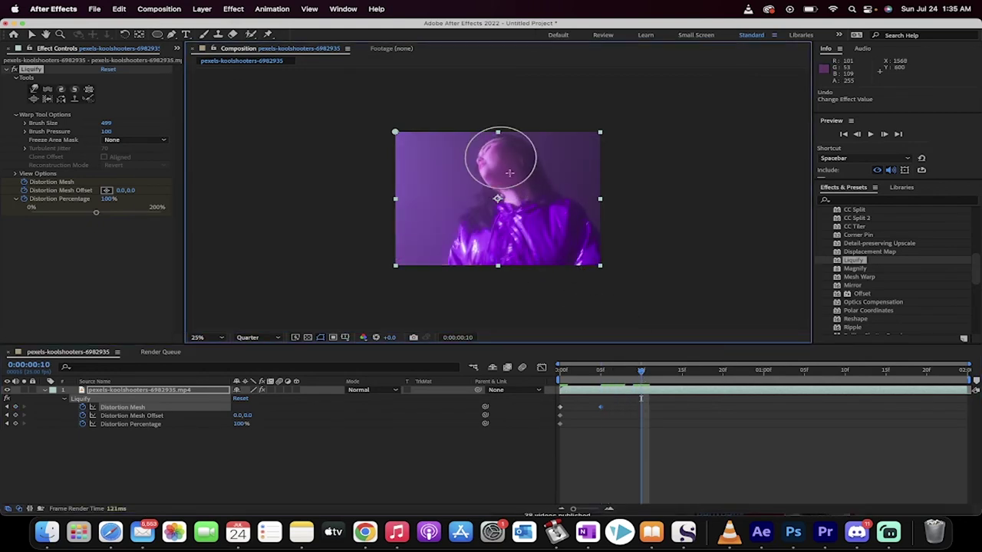
drag(513, 177, 528, 172)
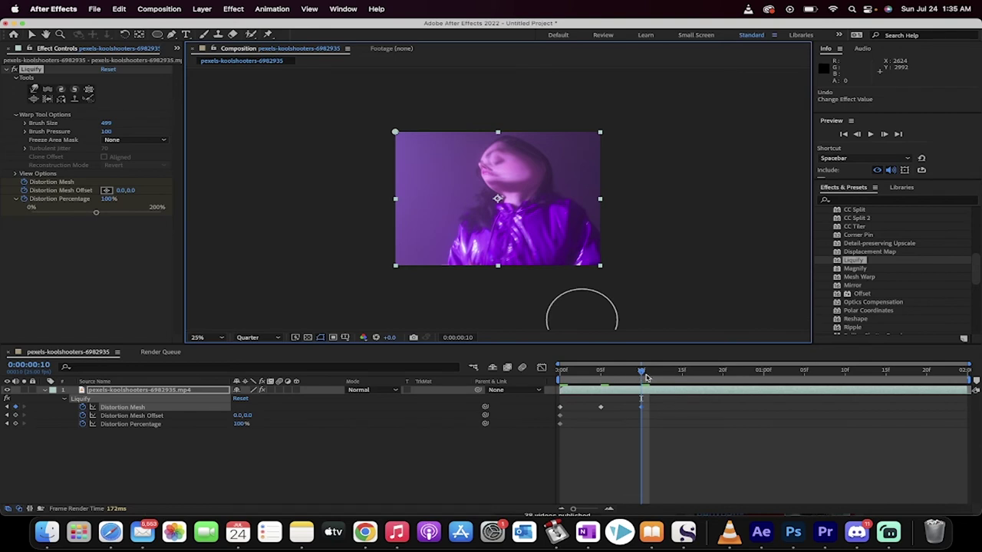
drag(647, 378, 766, 380)
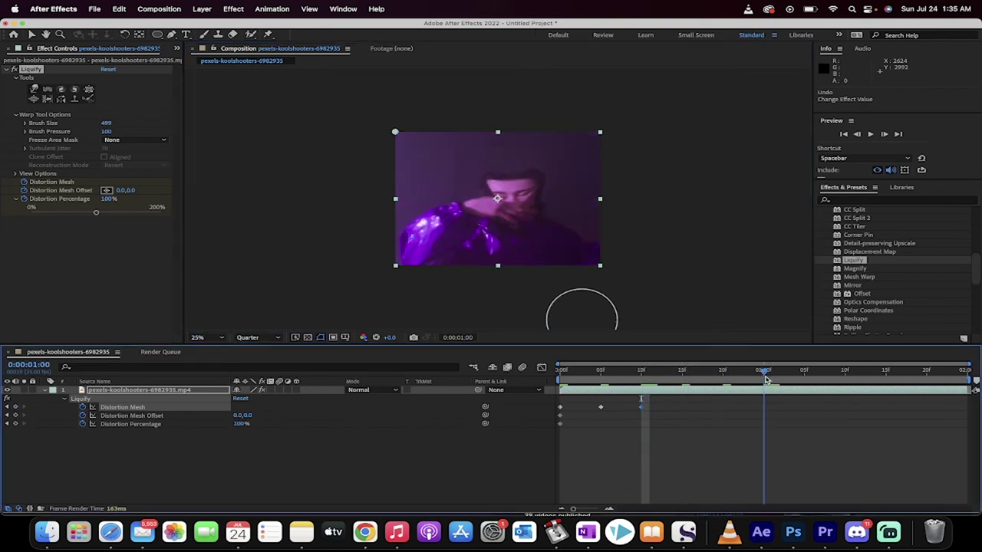
drag(515, 189, 512, 140)
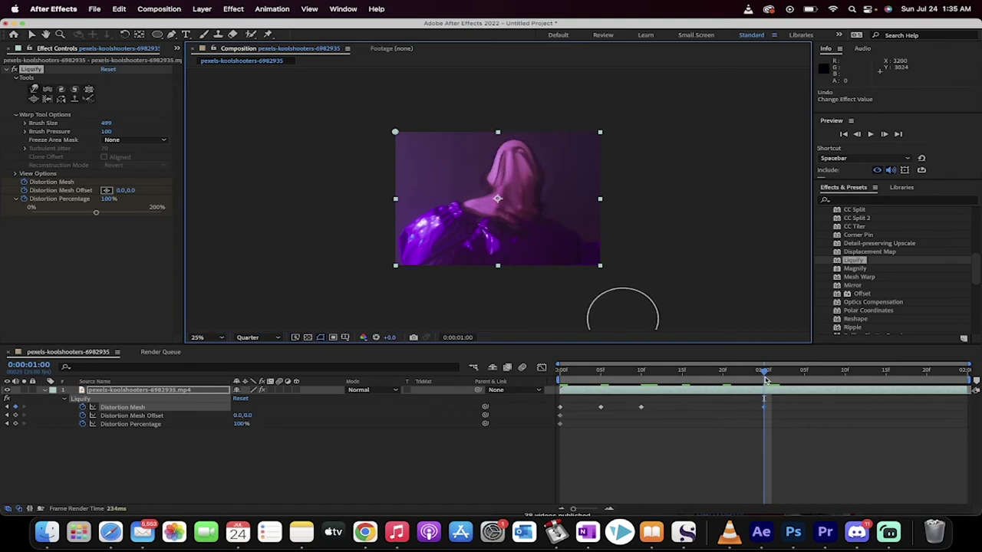
Paste the copied undistorted Liquify keyframes at 0:00:01:05 and preview the animation from the start
drag(765, 375, 804, 374)
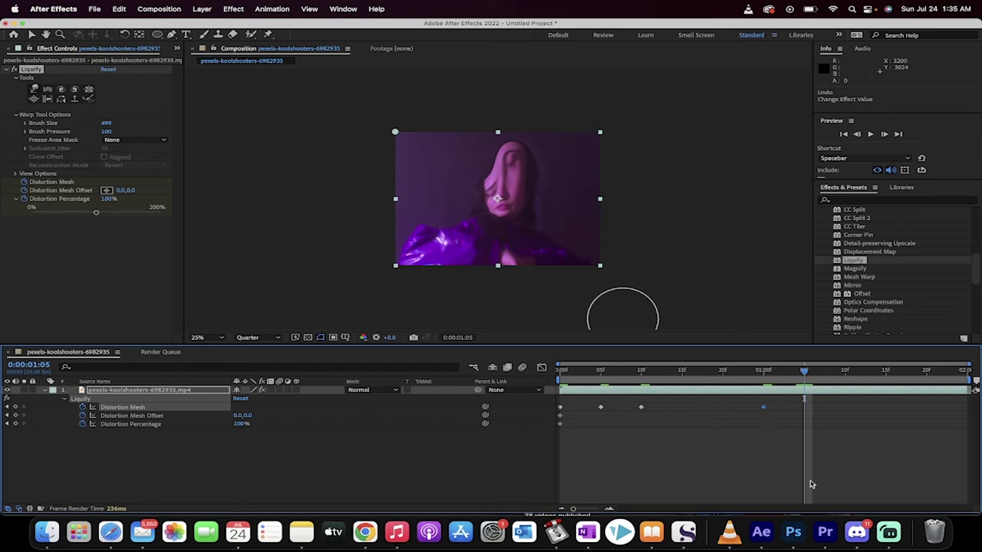
key(super+v)
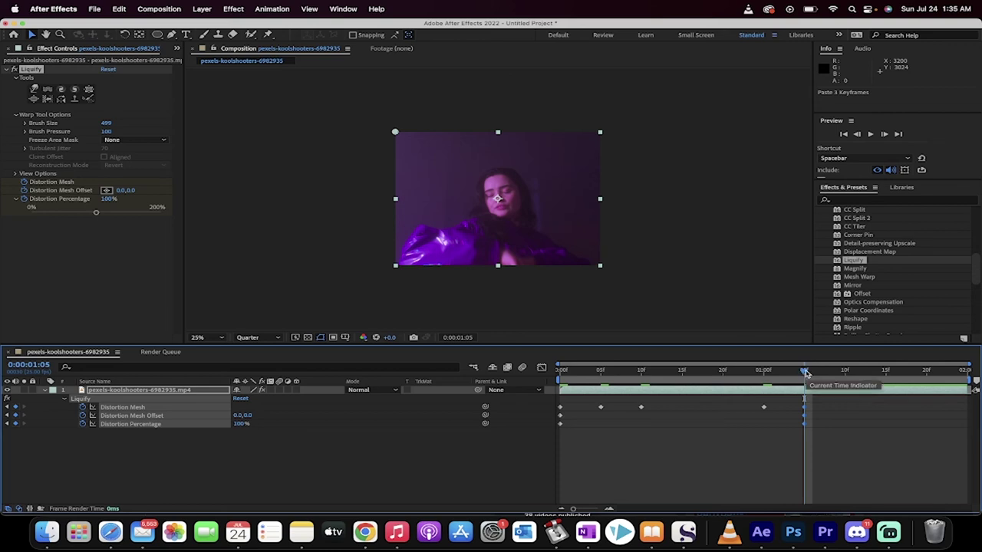
drag(804, 373, 561, 384)
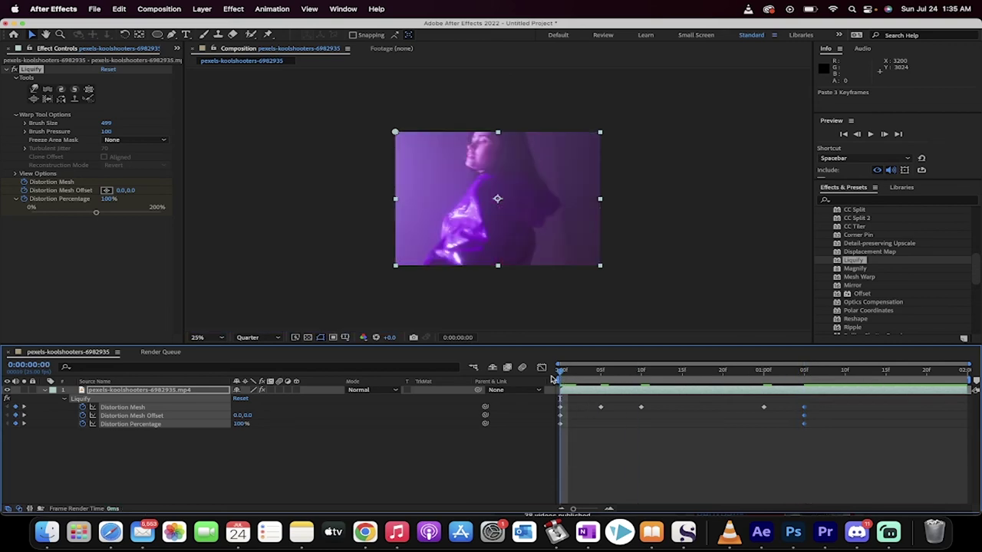
key(space)
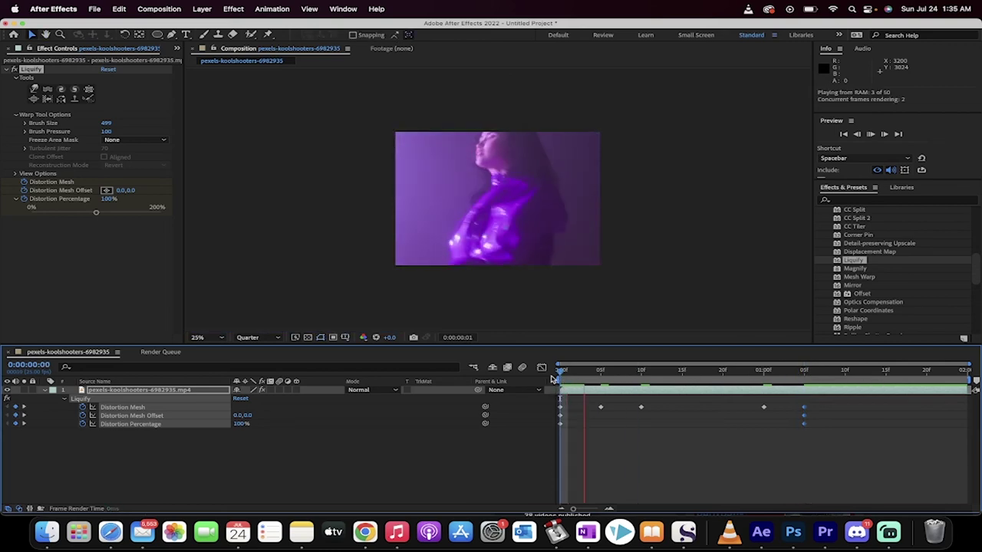